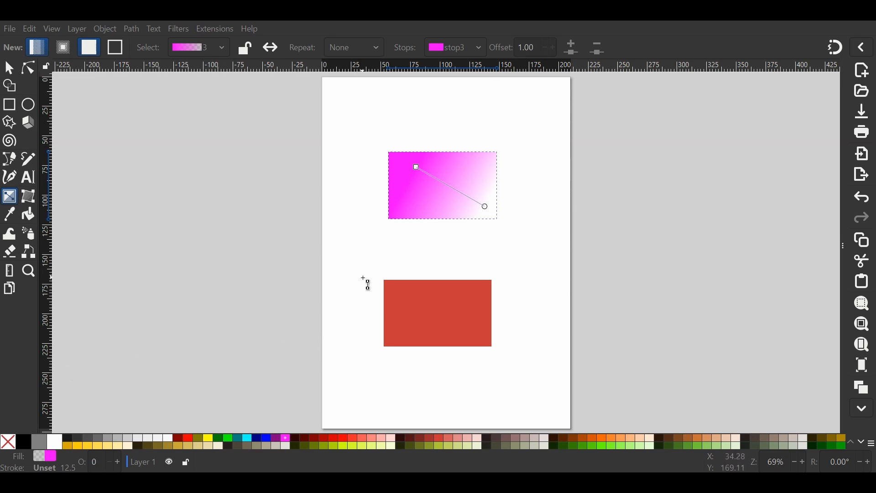
Add a text object reading "text" between the magenta gradient rectangle and the red rectangle.
key(Escape)
key(s)
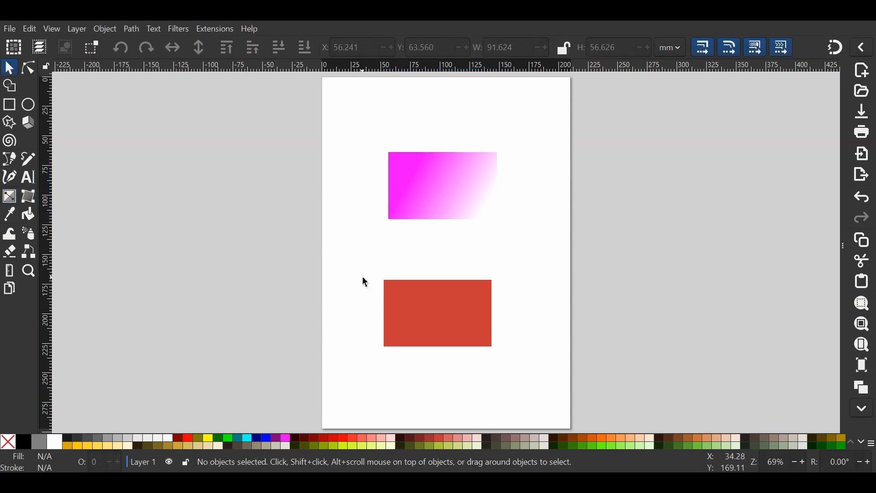
key(t)
click(401, 255)
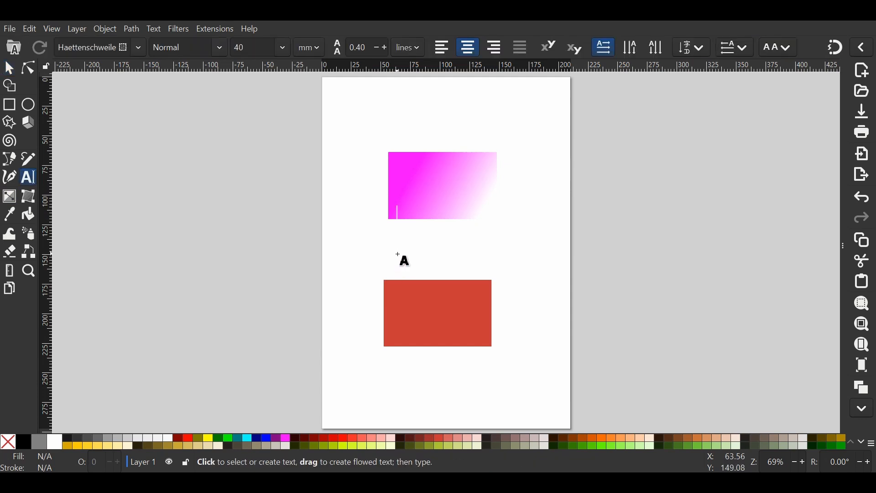
text(text)
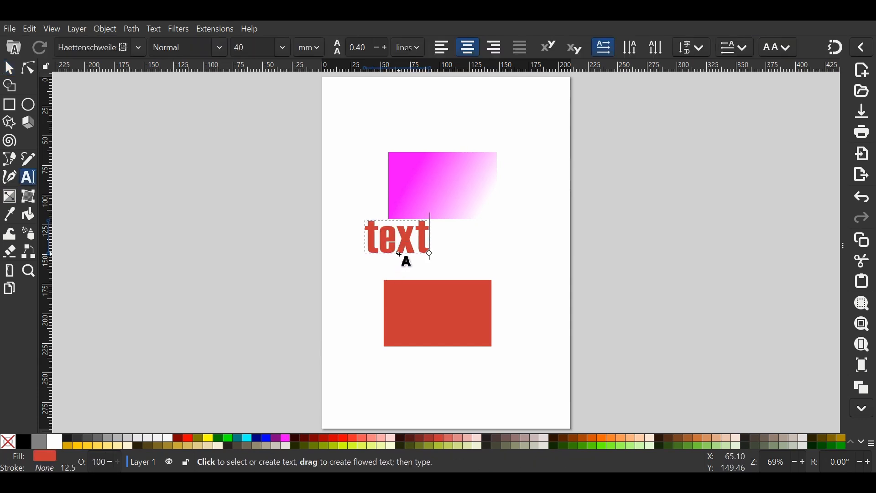
key(Escape)
key(s)
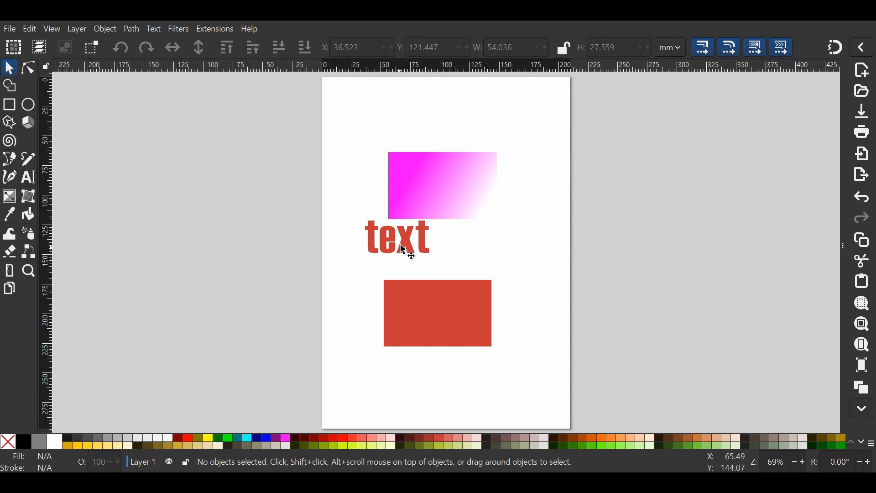
Move the text down so it sits along the upper edge of the red rectangle, near its left end.
drag(405, 239, 450, 272)
click(470, 261)
click(447, 270)
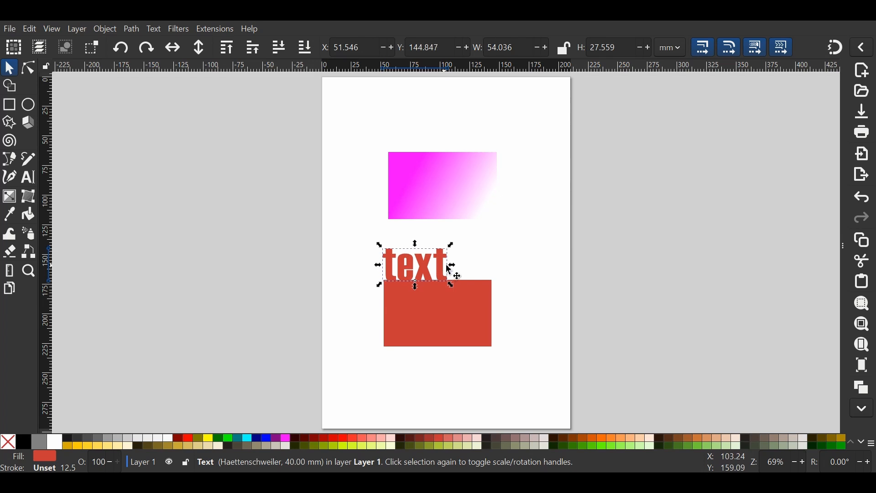
click(472, 265)
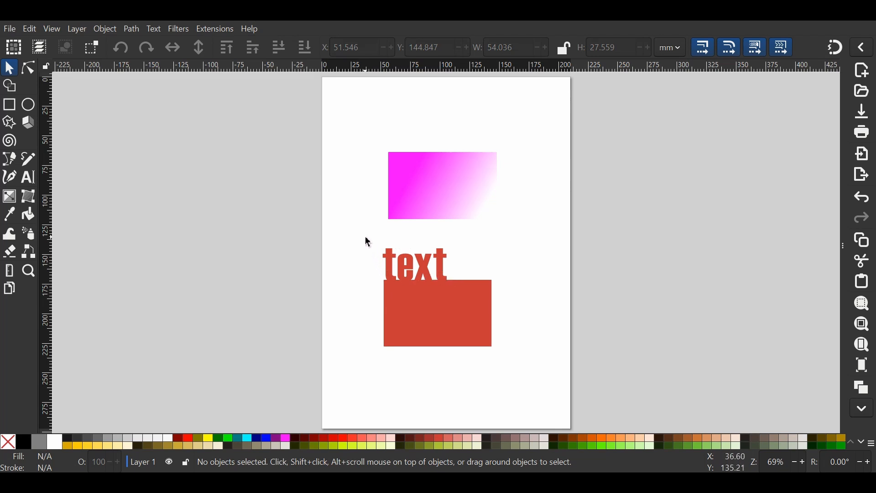
Select the text and the red rectangle together, show their Fill and Stroke settings, and deselect them.
drag(368, 239, 534, 362)
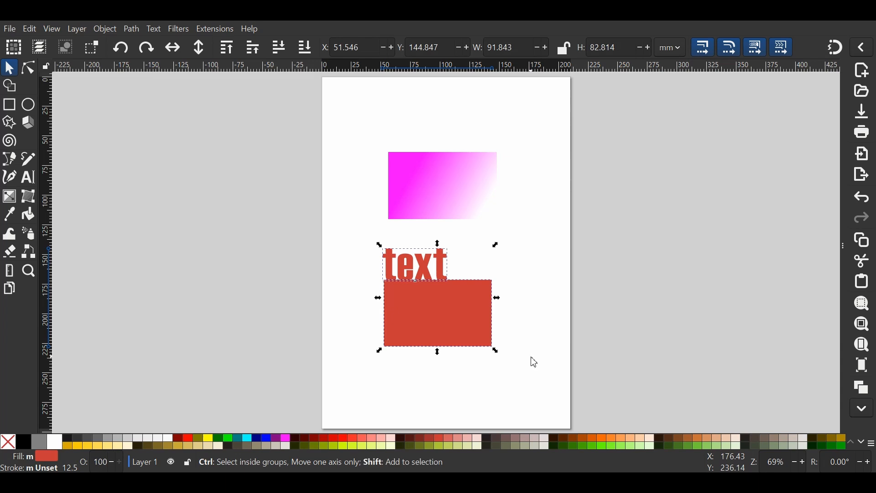
key(ctrl+shift+f)
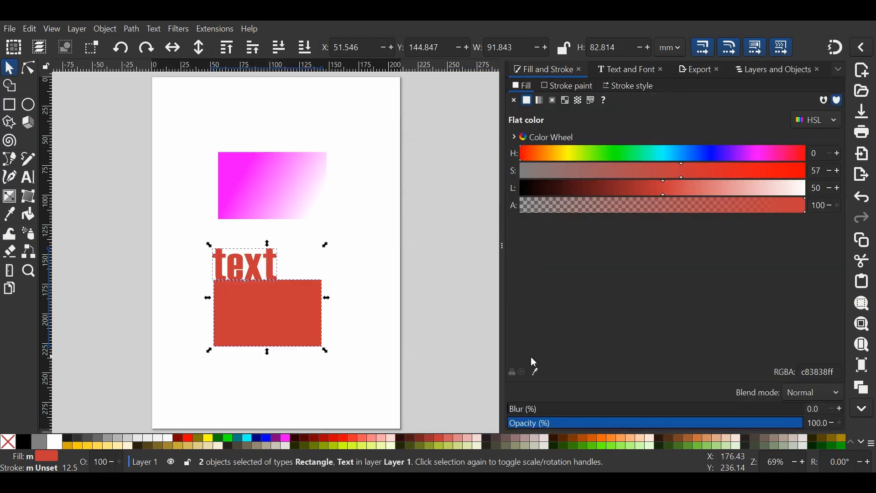
click(491, 333)
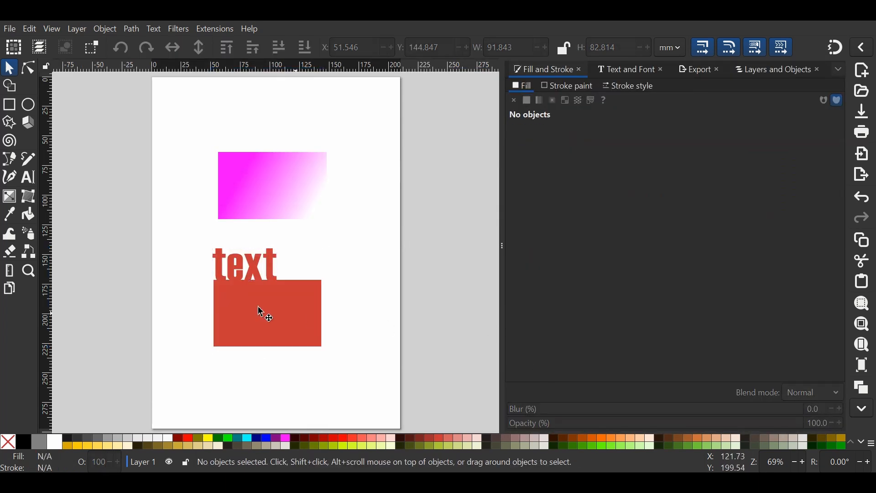
Recolour the magenta rectangle's gradient, setting the transparent end stop's hue to 0 and the start stop's lightness to 15.
click(281, 184)
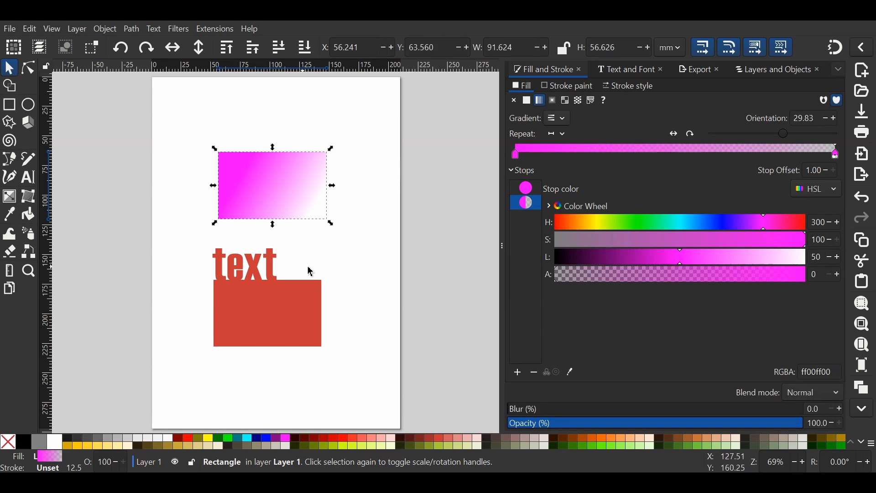
drag(797, 232, 811, 230)
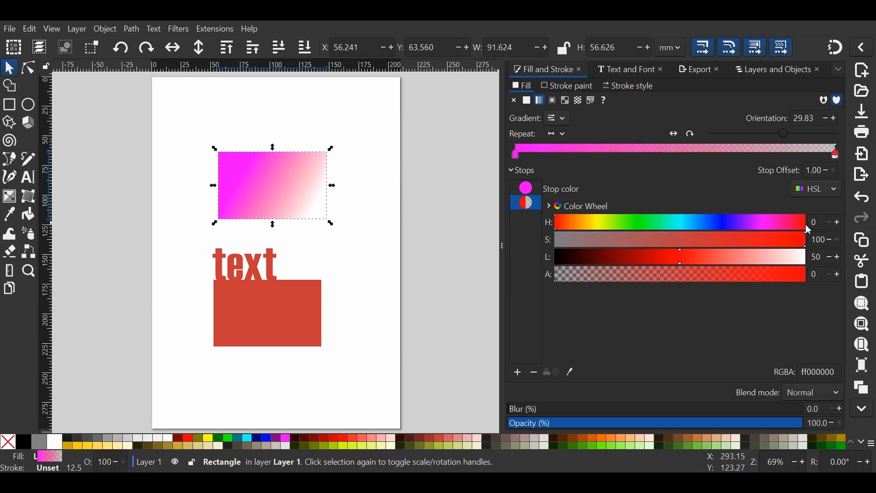
click(516, 160)
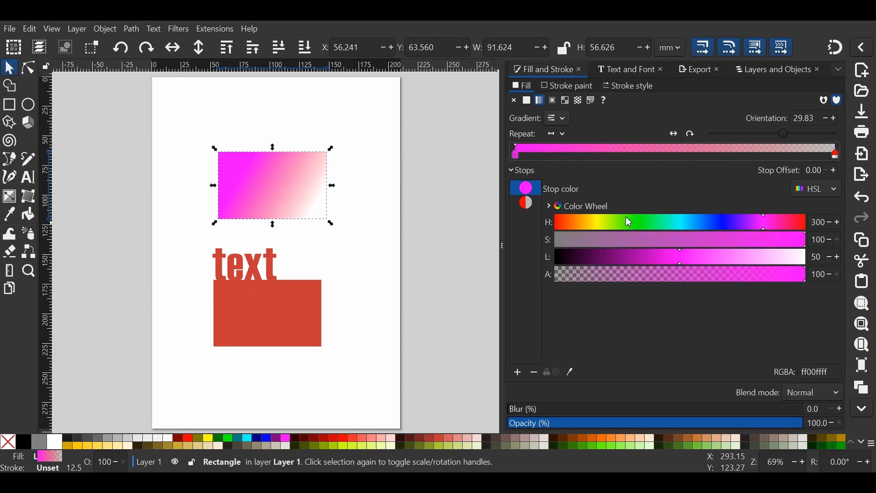
drag(611, 263, 592, 264)
click(446, 258)
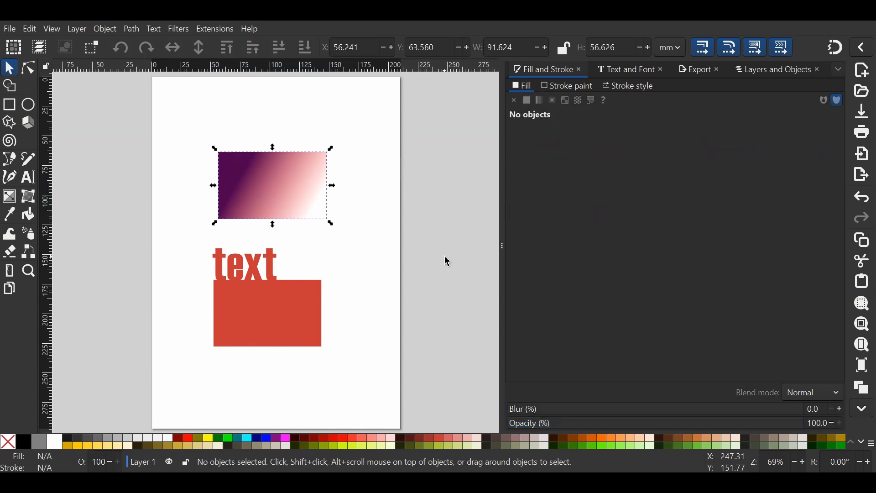
Reverse the rectangle's gradient with the Gradient tool so the purple start lies on the right at an orientation of 159.15.
key(g)
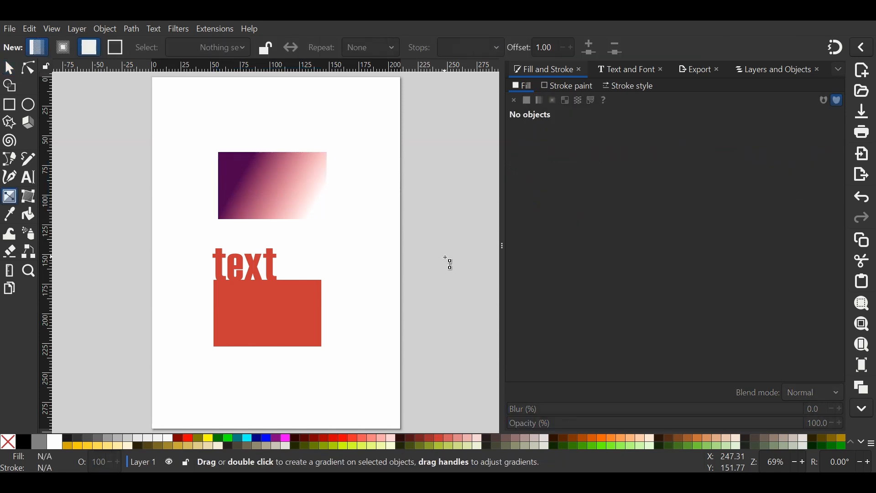
click(242, 180)
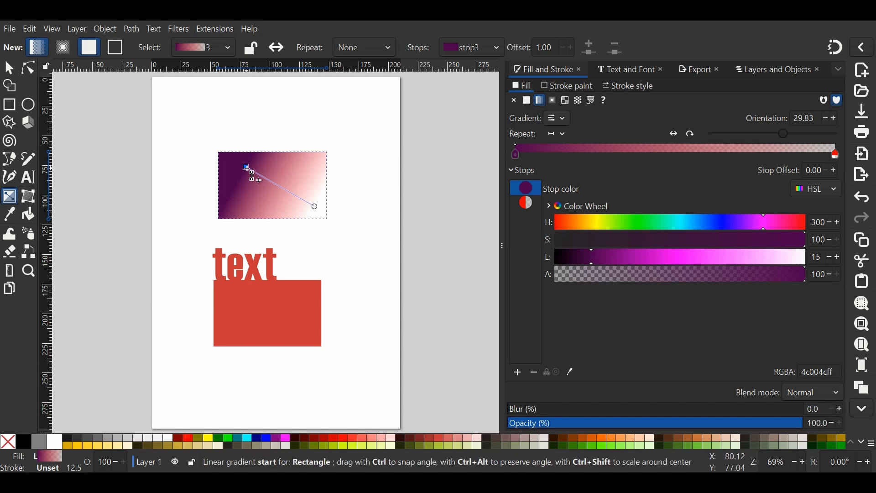
drag(247, 168, 320, 175)
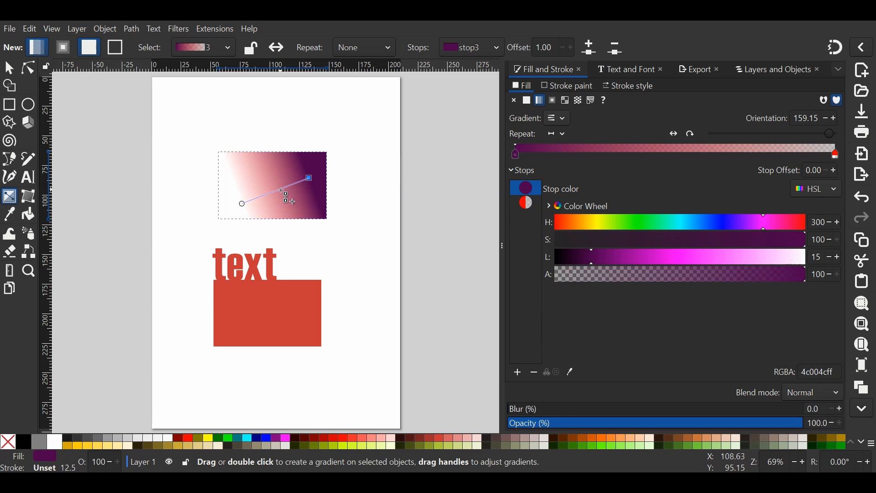
Add a mid stop to the rectangle's gradient, shift it to offset 0.53, and delete it.
double_click(280, 189)
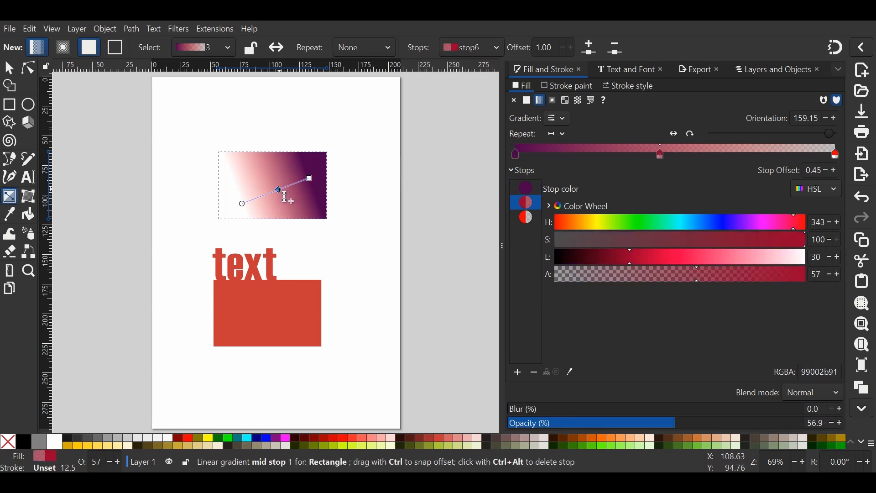
mouse_move(279, 189)
mouse_down()
mouse_move(267, 194)
mouse_move(284, 189)
mouse_move(280, 194)
mouse_up()
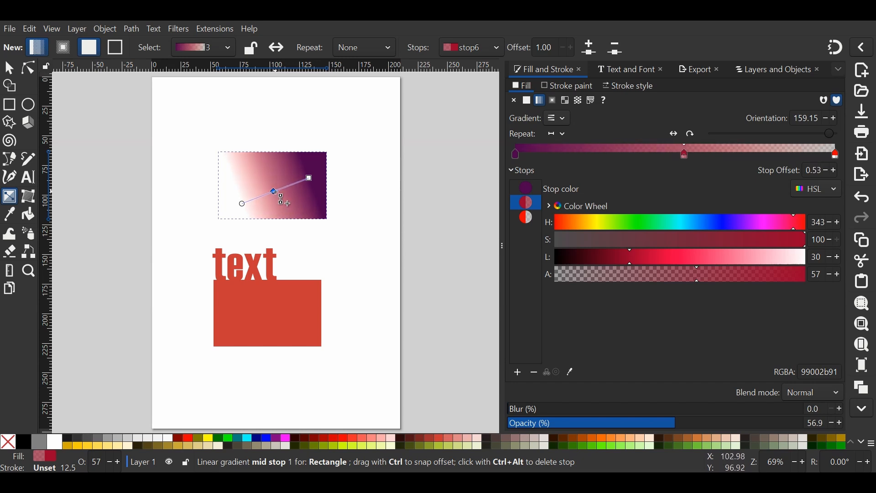
key(Delete)
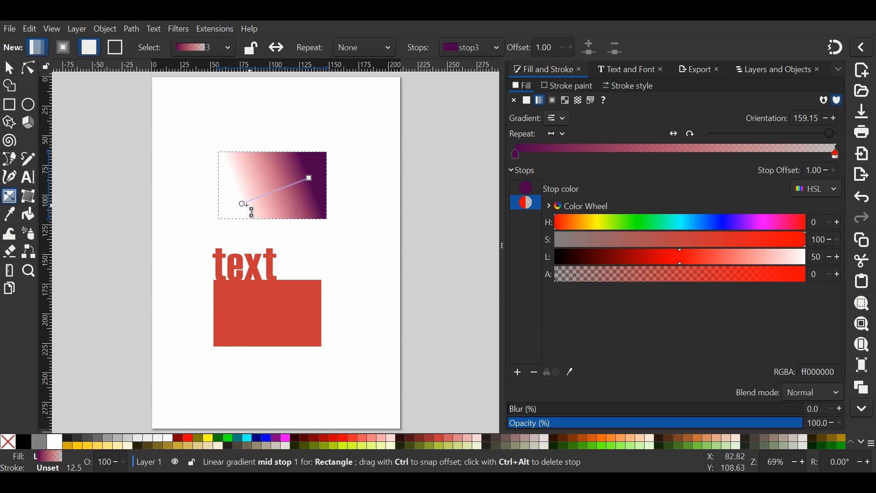
Stretch the gradient from near the rectangle's lower-left corner to near its upper-right corner, at an orientation of 153.92.
drag(238, 206, 231, 215)
drag(311, 178, 330, 178)
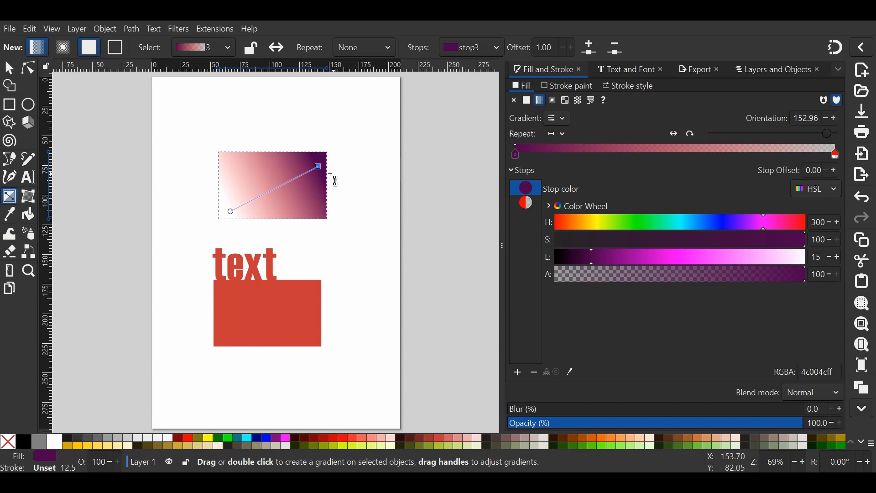
mouse_move(322, 174)
mouse_down()
mouse_move(323, 189)
mouse_move(320, 177)
mouse_up()
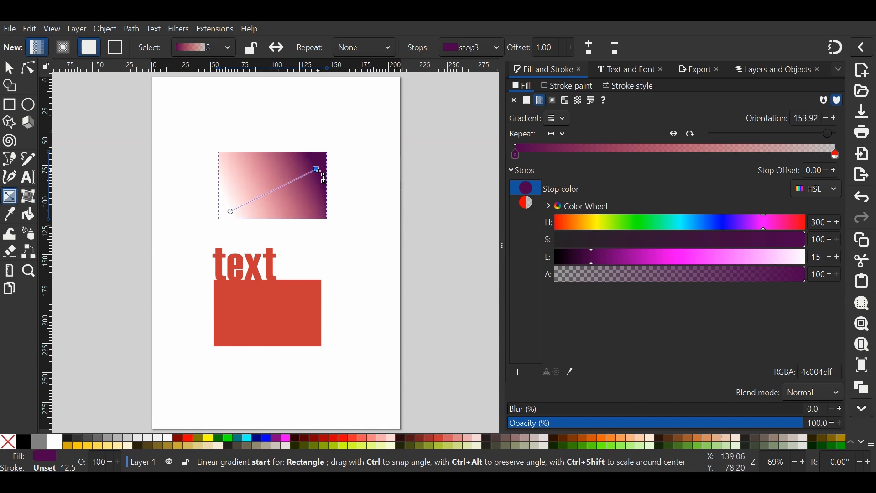
Set the purple start stop's hue to 14, try a flat dark green #225500 fill on the rectangle, and undo that fill.
click(569, 222)
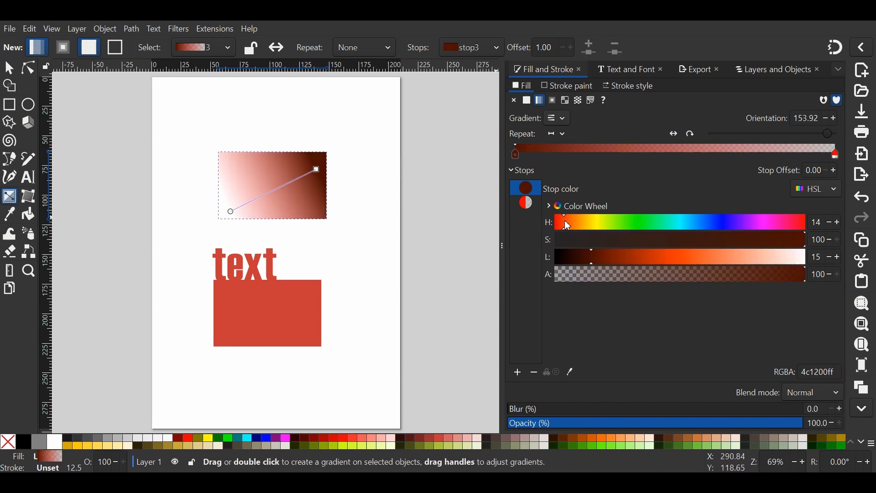
click(566, 447)
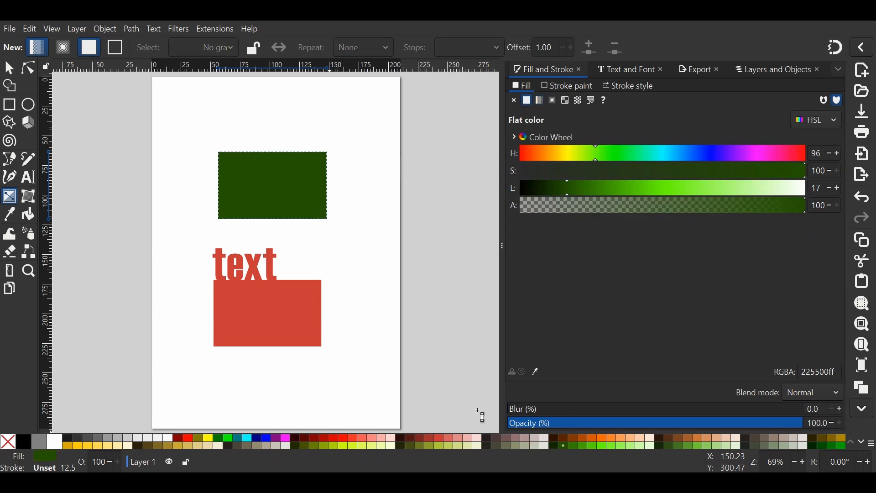
key(ctrl+z)
Recolour the gradient's start stop by trying dark green #225500 and several reds, settling on dark red #550000.
click(317, 169)
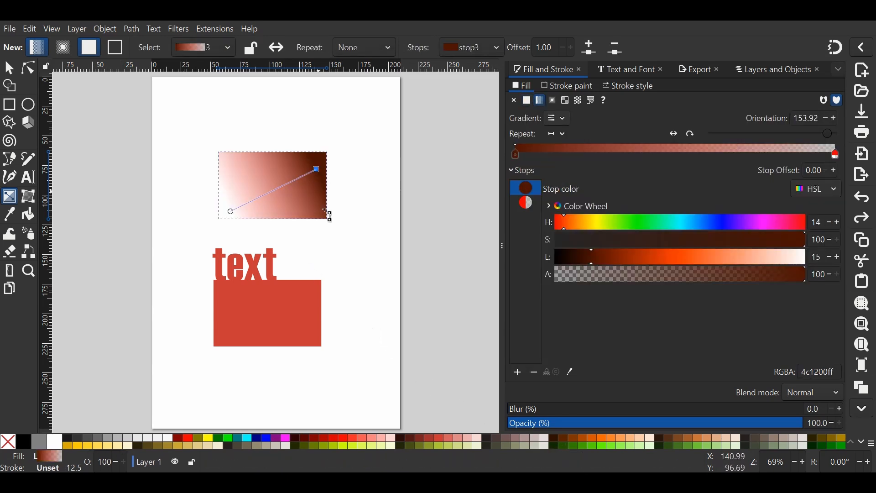
click(566, 447)
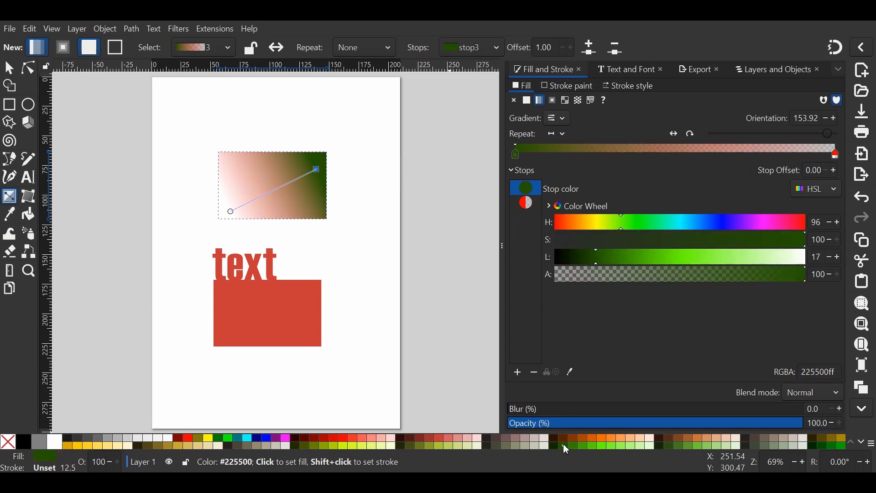
click(343, 443)
click(323, 442)
click(315, 442)
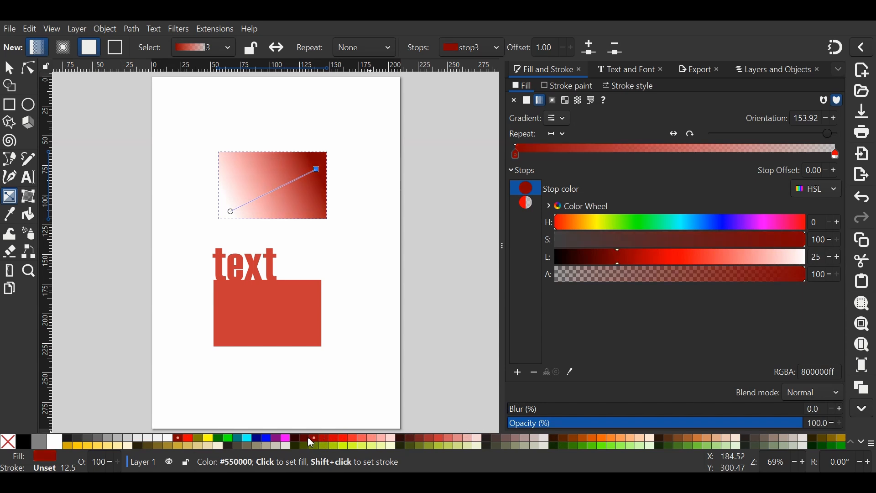
click(311, 442)
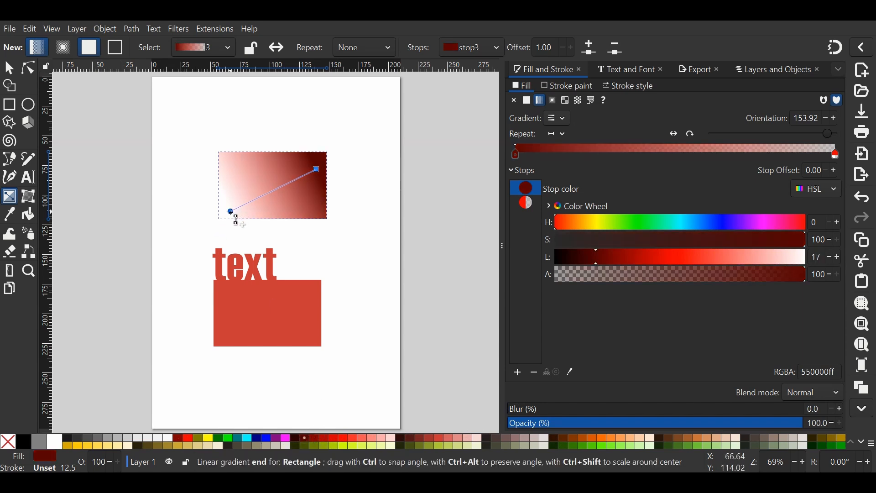
Try orange and cream swatches on the gradient's end stop, settling on red #FF0000, and make the start stop blue #0000FF.
click(232, 213)
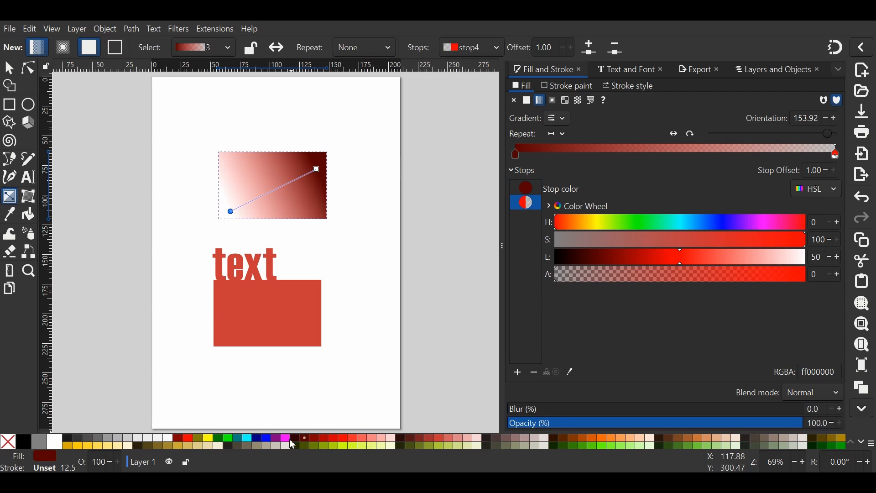
click(590, 438)
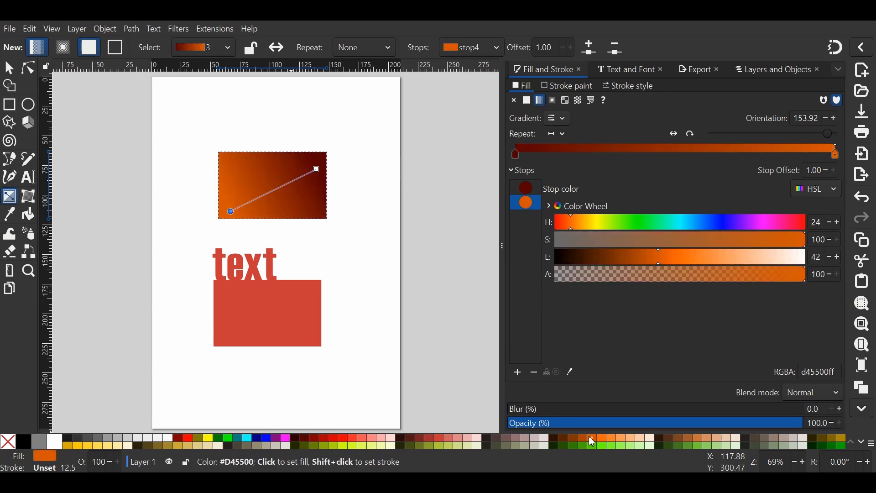
click(643, 442)
click(646, 442)
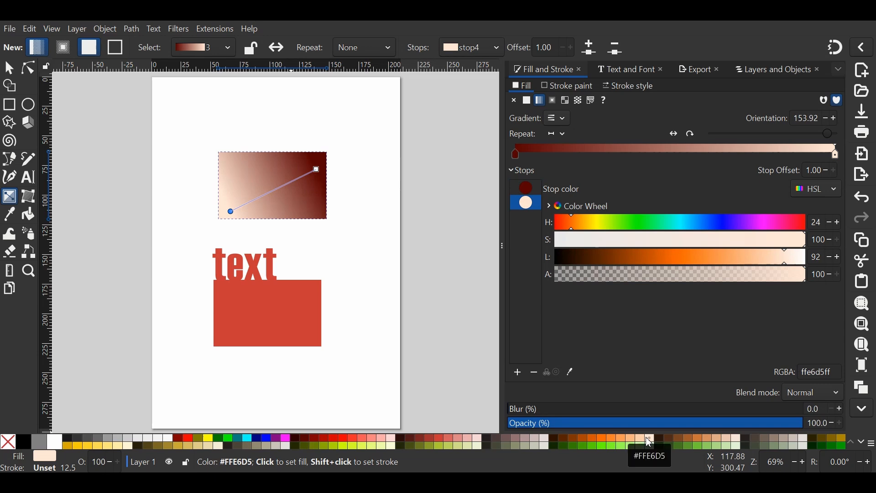
click(743, 441)
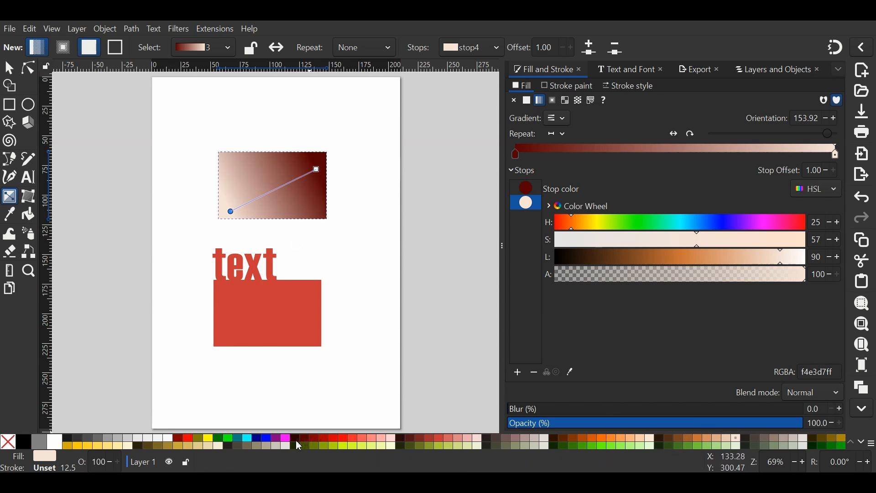
click(342, 439)
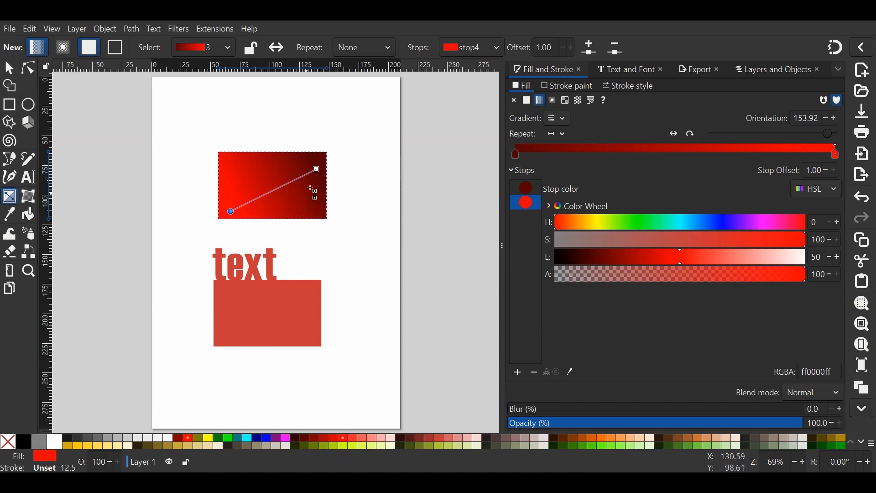
click(317, 169)
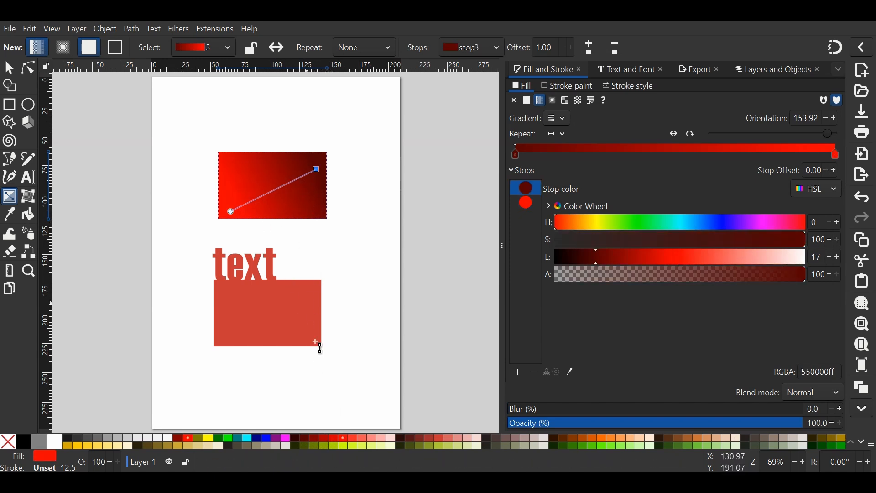
click(268, 442)
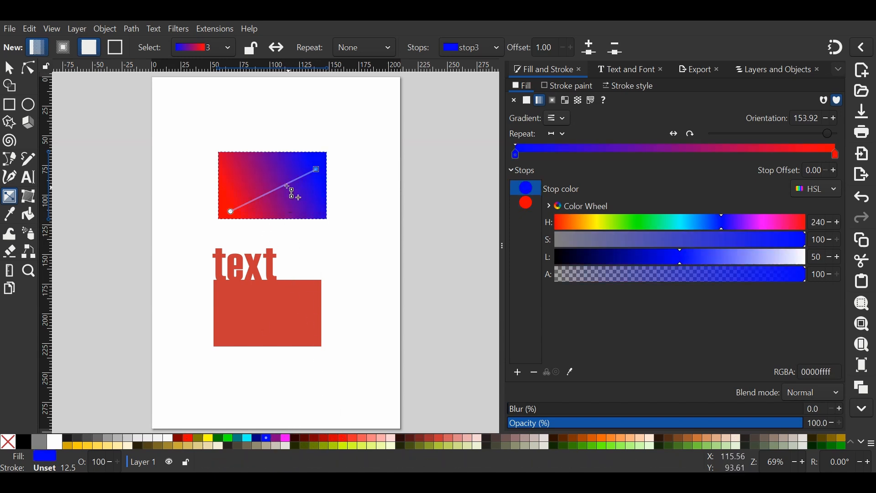
Redraw the upper rectangle's blue-to-red gradient rising rightward at an orientation of about -21.25, and add a middle stop at offset 0.54.
double_click(275, 187)
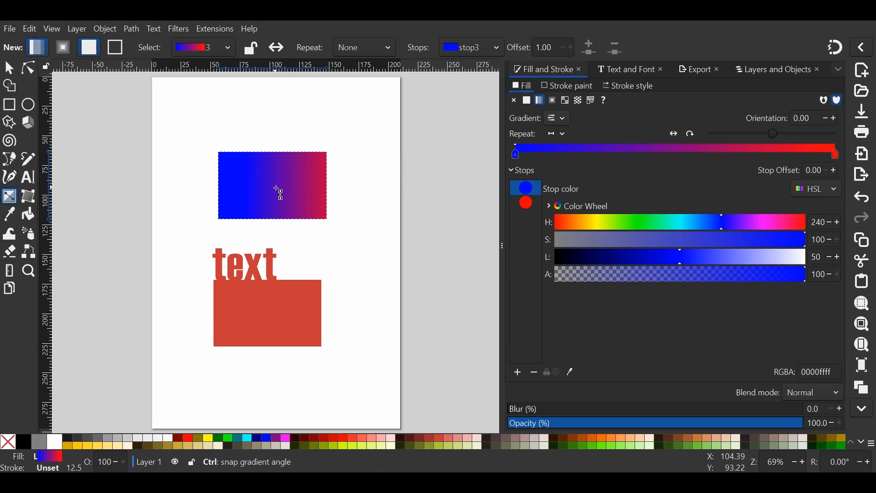
drag(246, 195, 309, 173)
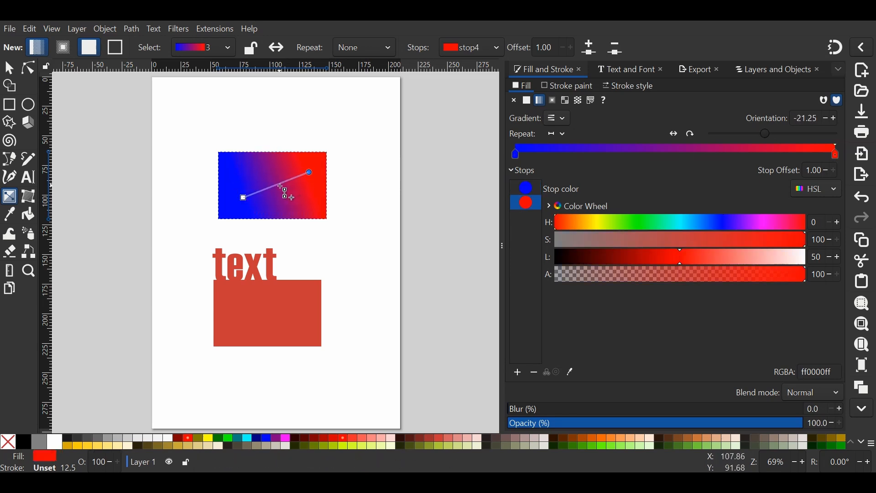
double_click(281, 187)
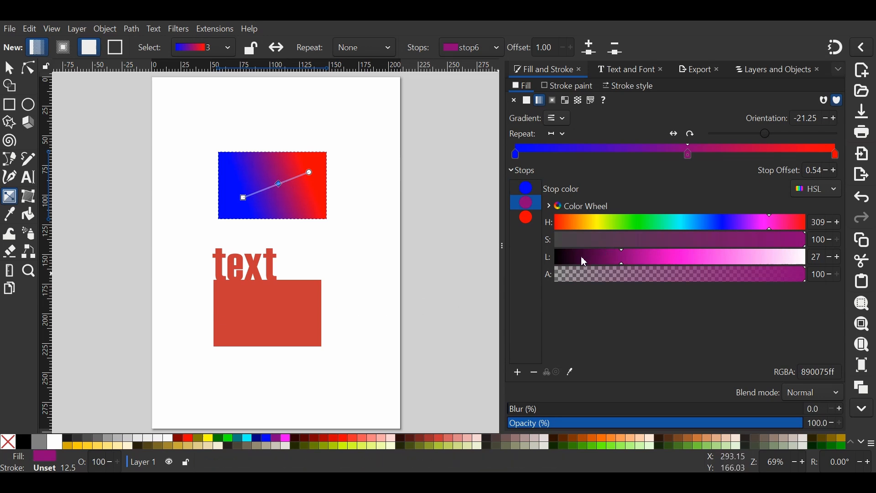
Recolour the gradient's middle stop to green with lightness 49 and hue 154, and deselect the rectangle.
drag(581, 261, 678, 258)
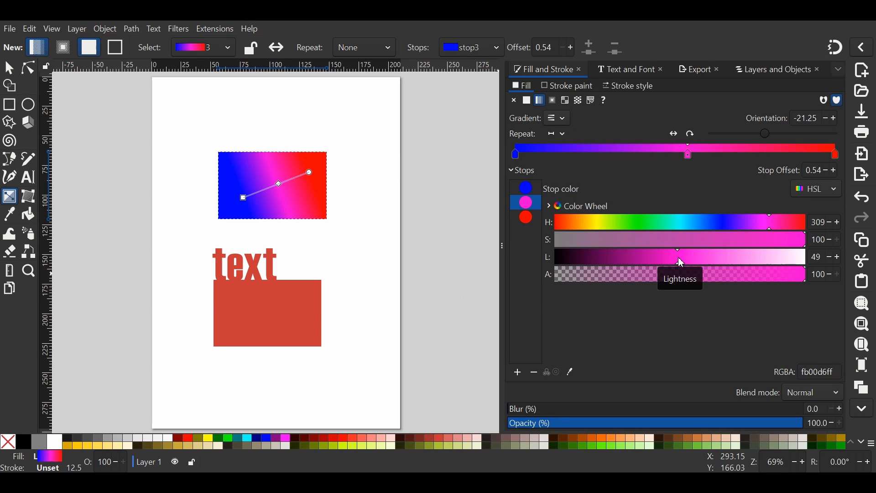
click(670, 225)
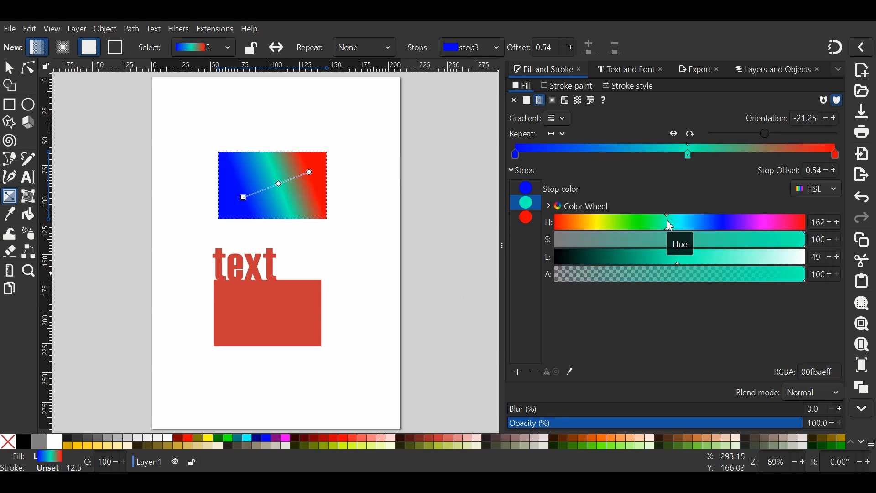
drag(670, 224, 665, 225)
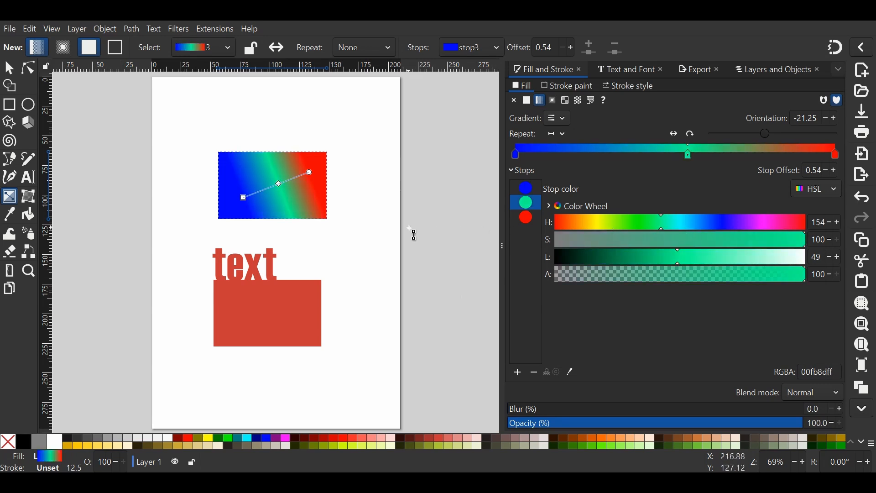
key(s)
key(Escape)
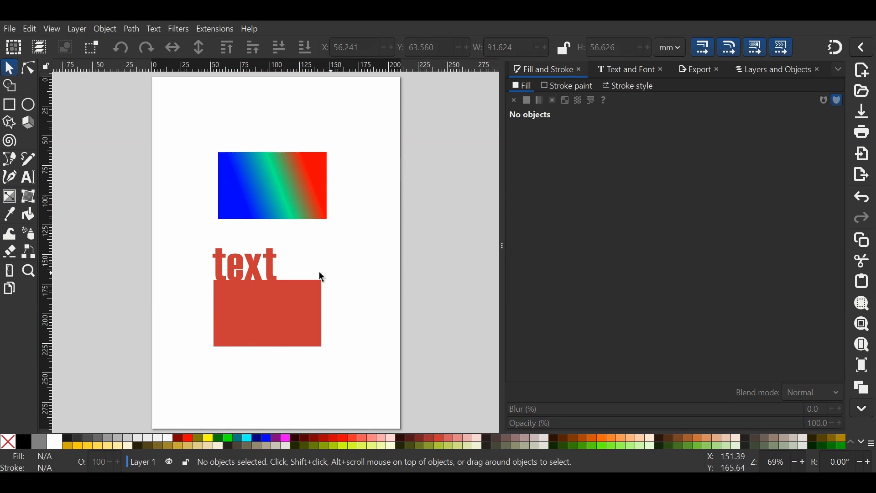
Give the text a linear gradient fill using the rectangle's existing blue-green-red gradient 3, and deselect it.
click(274, 270)
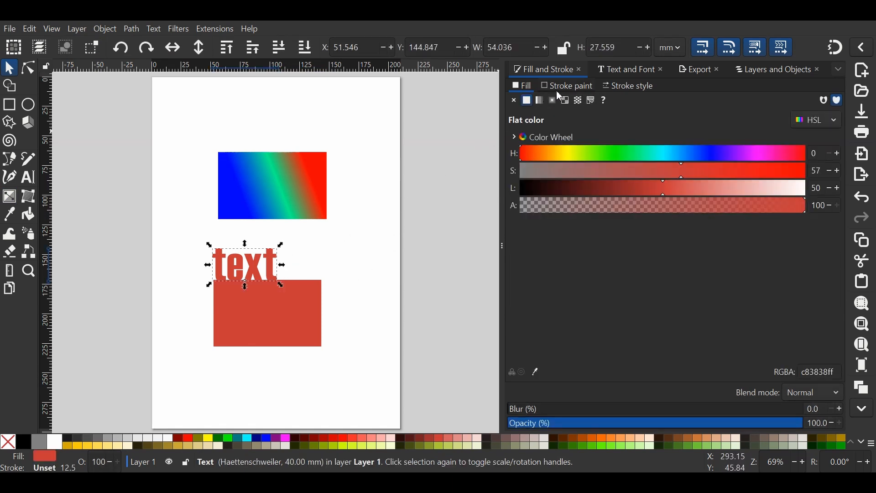
click(541, 101)
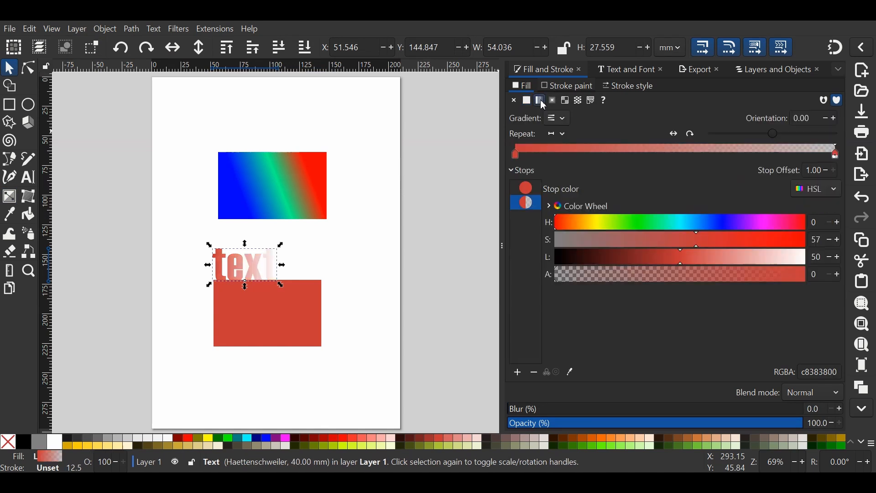
click(557, 118)
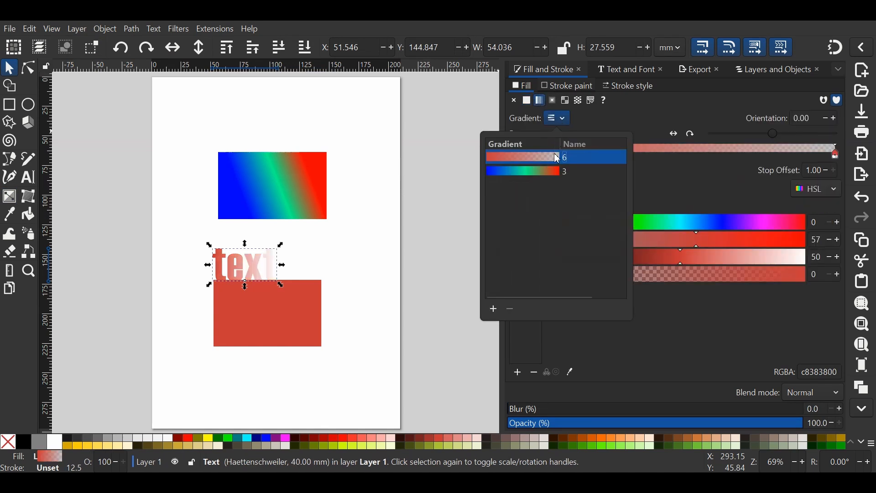
click(554, 174)
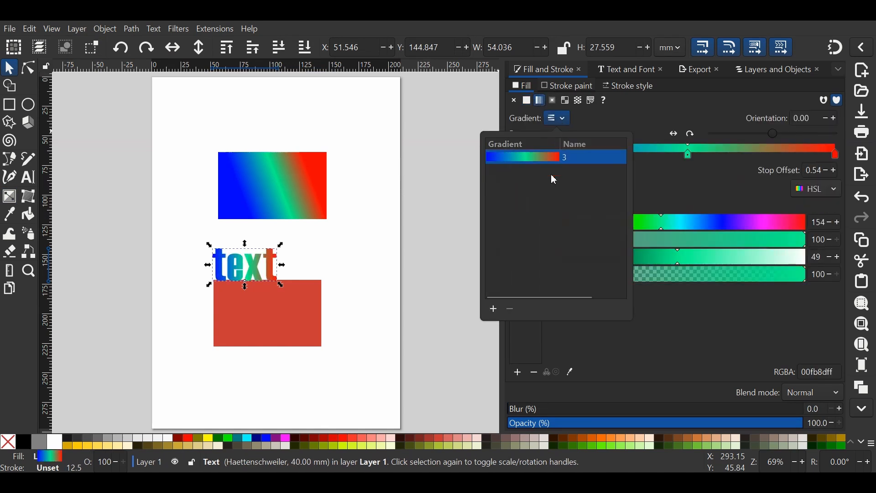
click(411, 260)
click(401, 275)
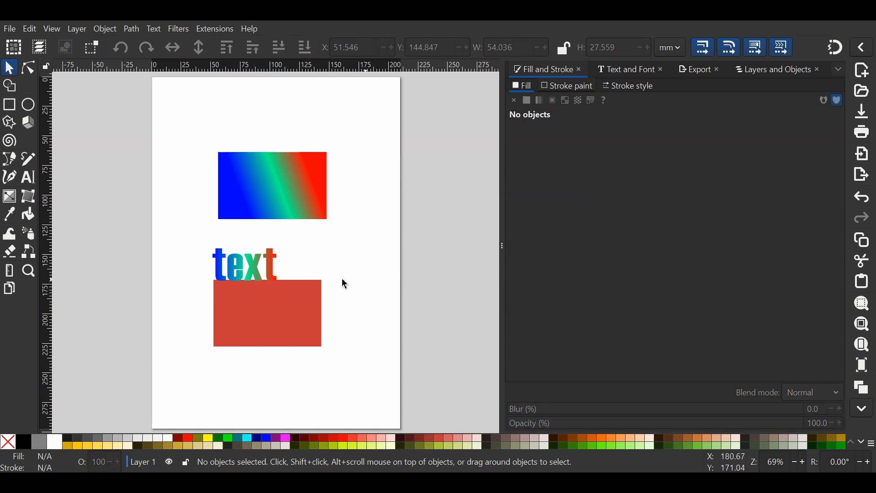
Move the text directly above the gradient rectangle and stretch it to about 95.6 mm wide, keeping its height.
click(276, 277)
drag(281, 265, 332, 153)
click(324, 271)
click(378, 148)
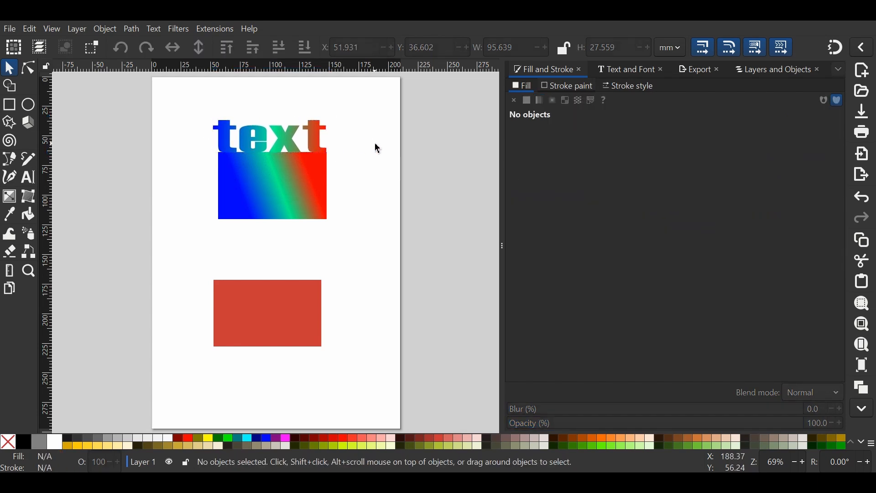